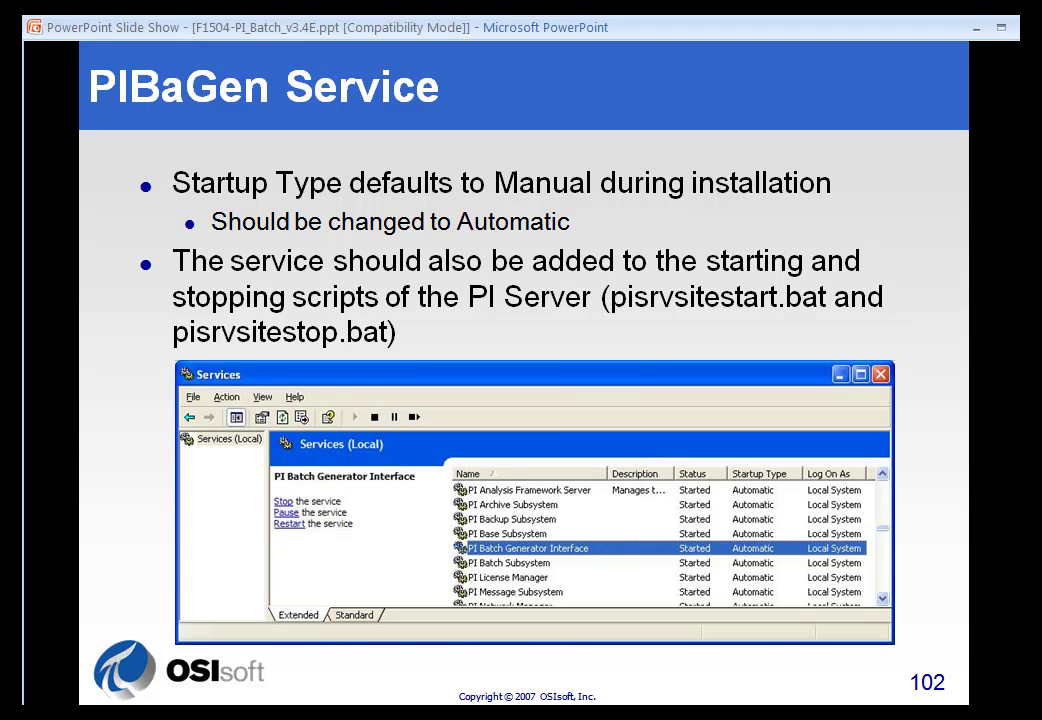
# Open the Services console from Control Panel's Administrative Tools.
pyautogui.press('super')
pyautogui.click(140, 600)
pyautogui.click(260, 594)
pyautogui.click(470, 232)
pyautogui.moveTo(431, 231)
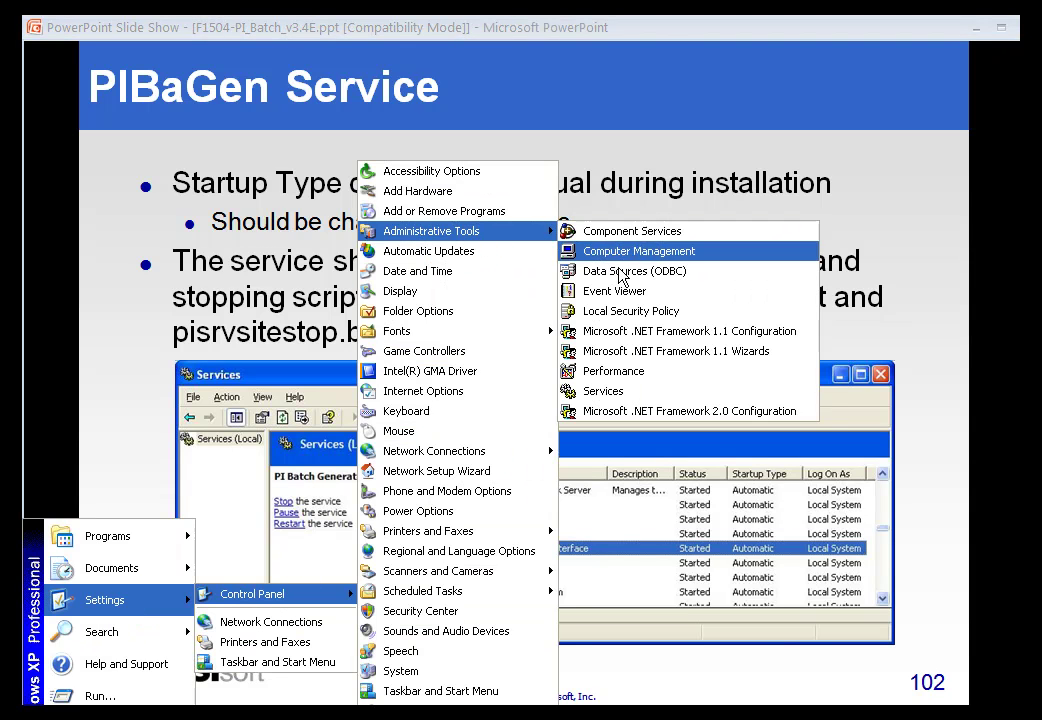
pyautogui.click(500, 325)
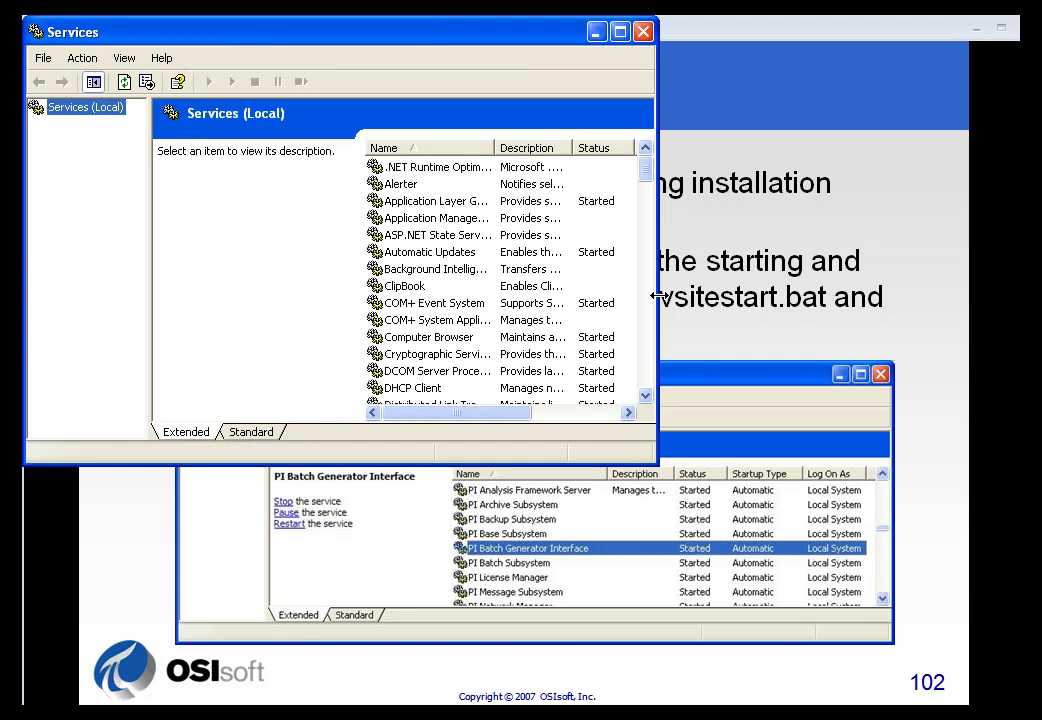
# Widen the Services window and name column, then select PI Batch Generator Interface.
pyautogui.moveTo(656, 320); pyautogui.dragTo(919, 295)
pyautogui.moveTo(907, 176)
pyautogui.mouseDown()
pyautogui.moveTo(909, 258)
pyautogui.moveTo(899, 262)
pyautogui.mouseUp()
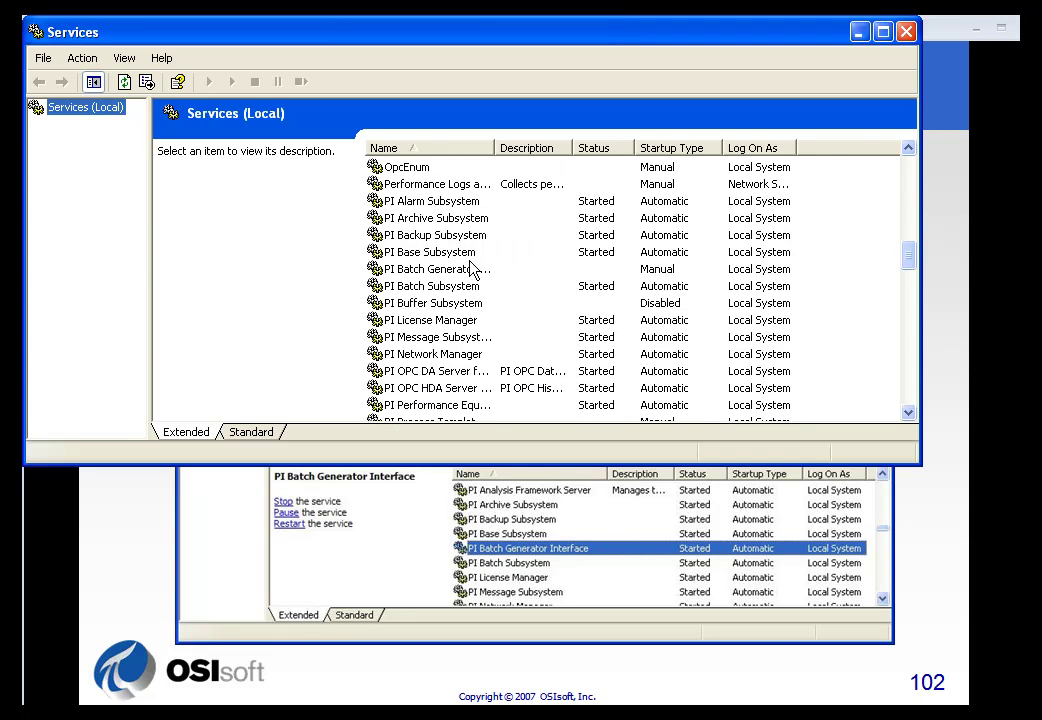
pyautogui.moveTo(495, 147); pyautogui.dragTo(558, 147)
pyautogui.click(445, 272)
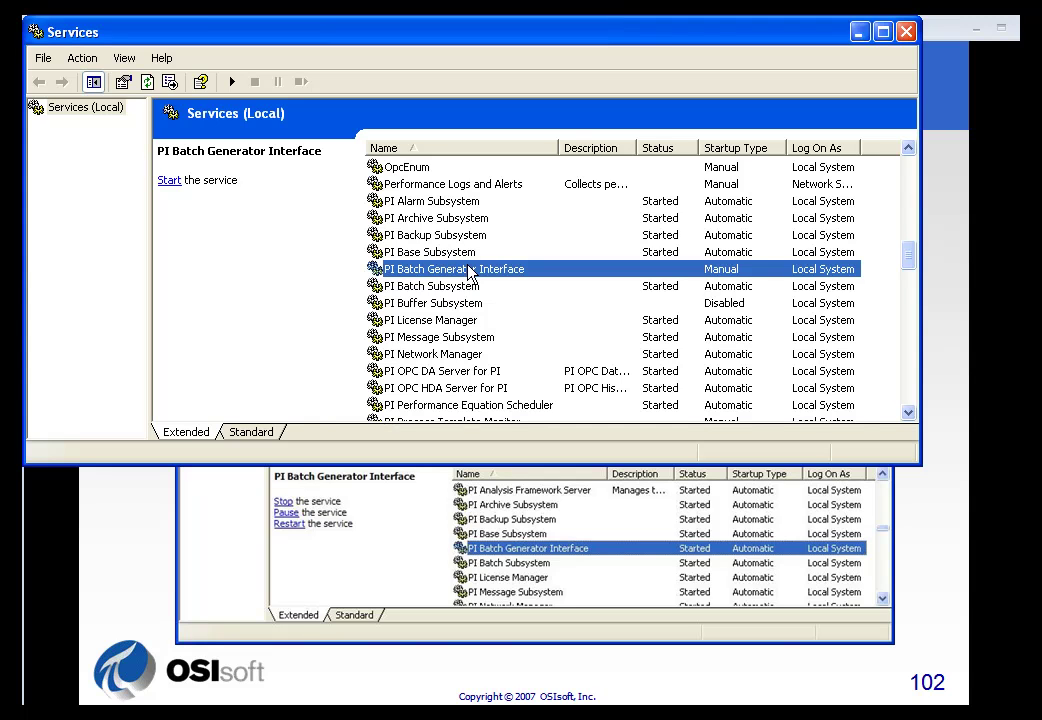
# Close the Services window to return to the slide show.
pyautogui.click(518, 663)
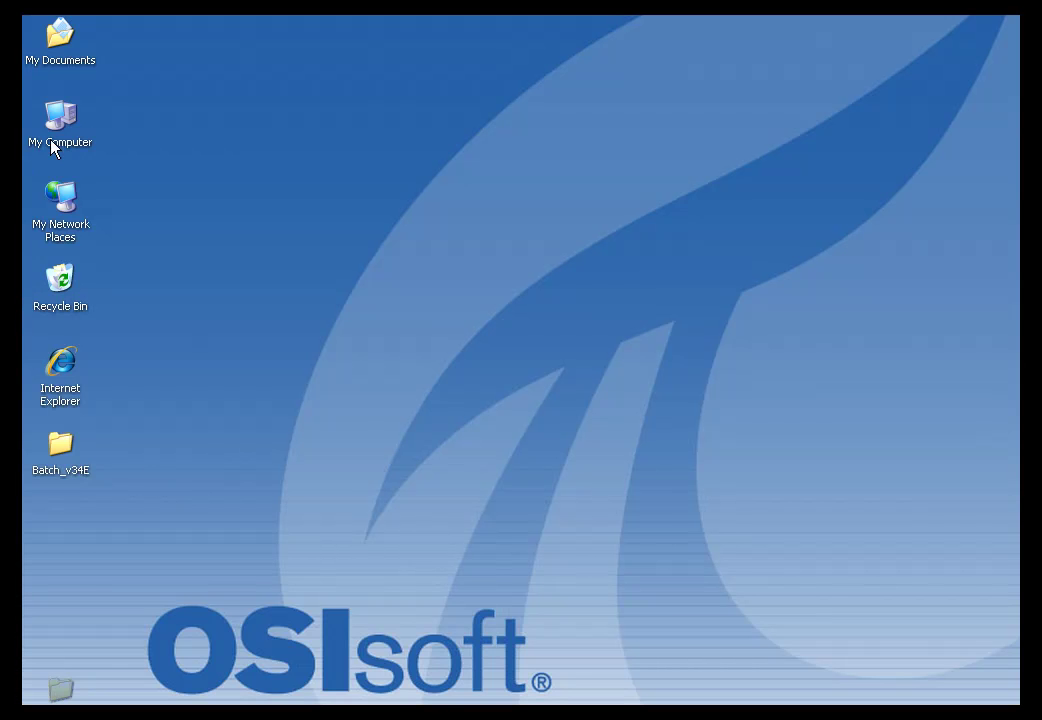
# Browse from My Computer through C:\Program Files into the PIPC folder.
pyautogui.doubleClick(51, 142)
pyautogui.doubleClick(220, 319)
pyautogui.click(241, 379)
pyautogui.doubleClick(241, 379)
pyautogui.scroll(-2, 248, 387)
pyautogui.scroll(-3, 248, 387)
pyautogui.scroll(-1, 247, 390)
pyautogui.doubleClick(231, 411)
# Open Interfaces\PIBaGen and bring up the context menu for PIBaGen.bat.
pyautogui.click(232, 394)
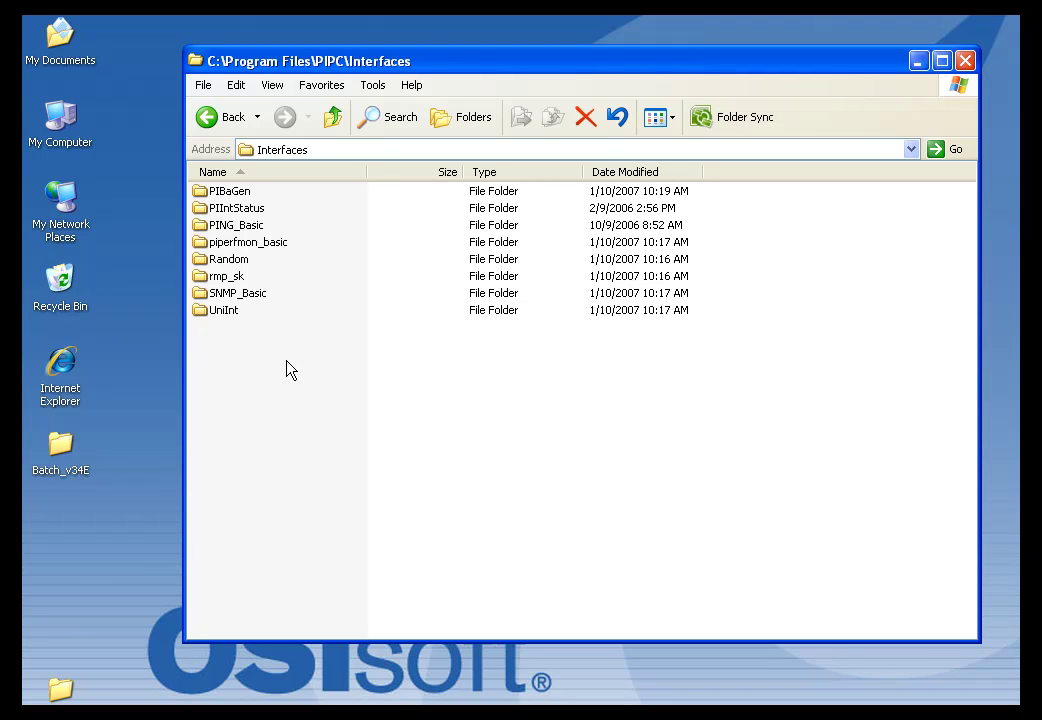
pyautogui.doubleClick(231, 193)
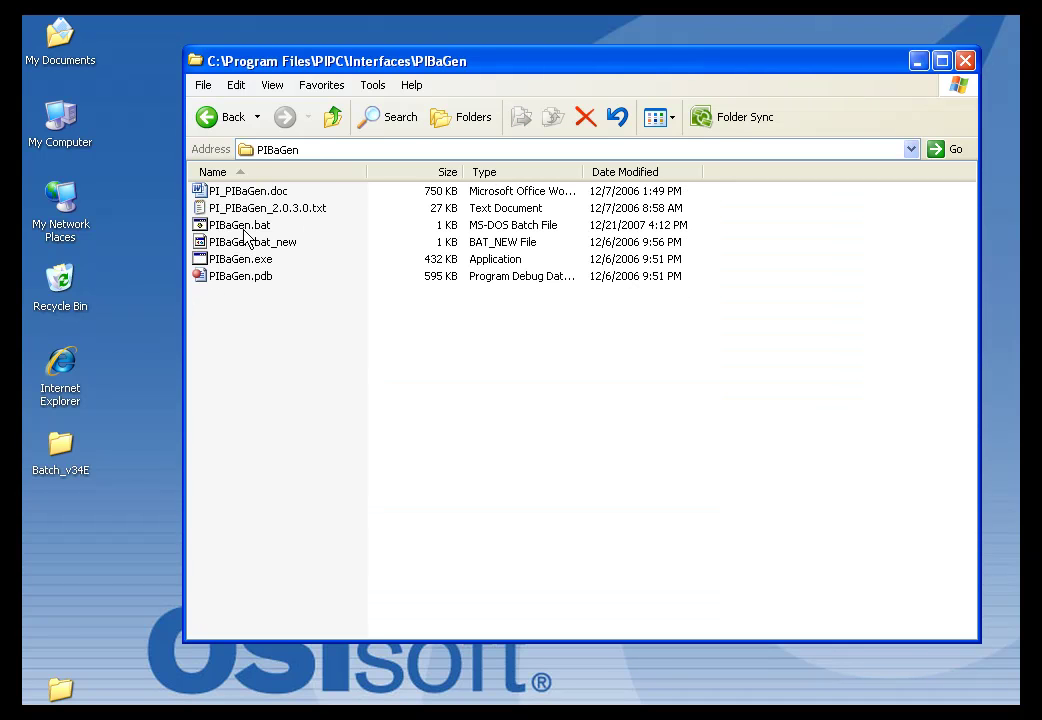
pyautogui.click(245, 234)
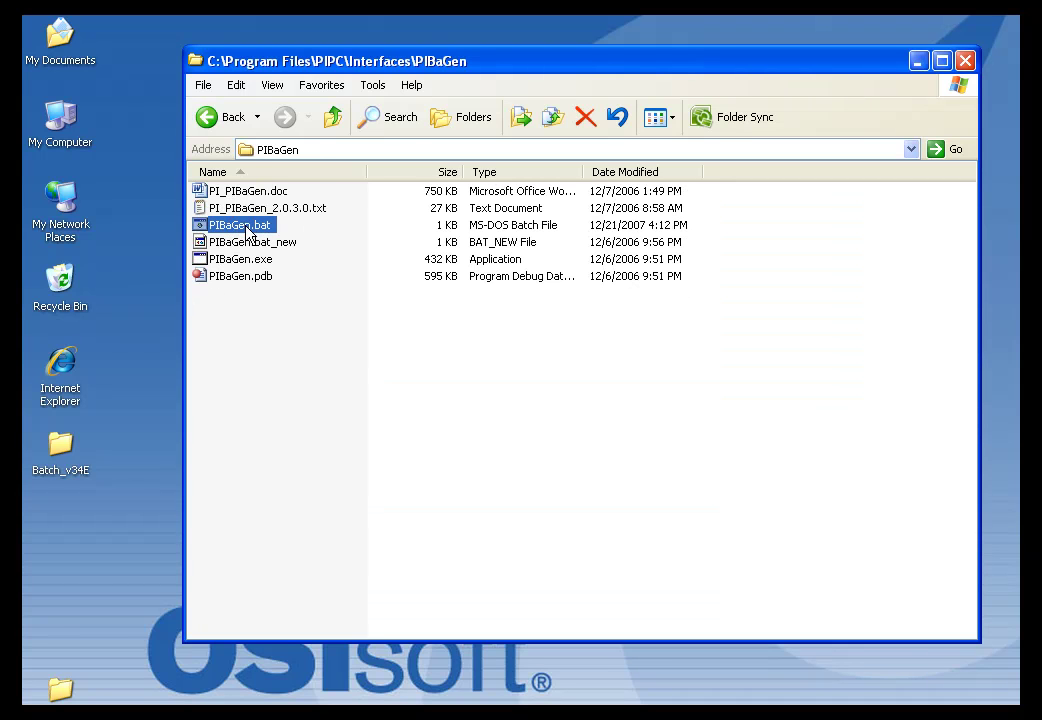
pyautogui.rightClick(247, 228)
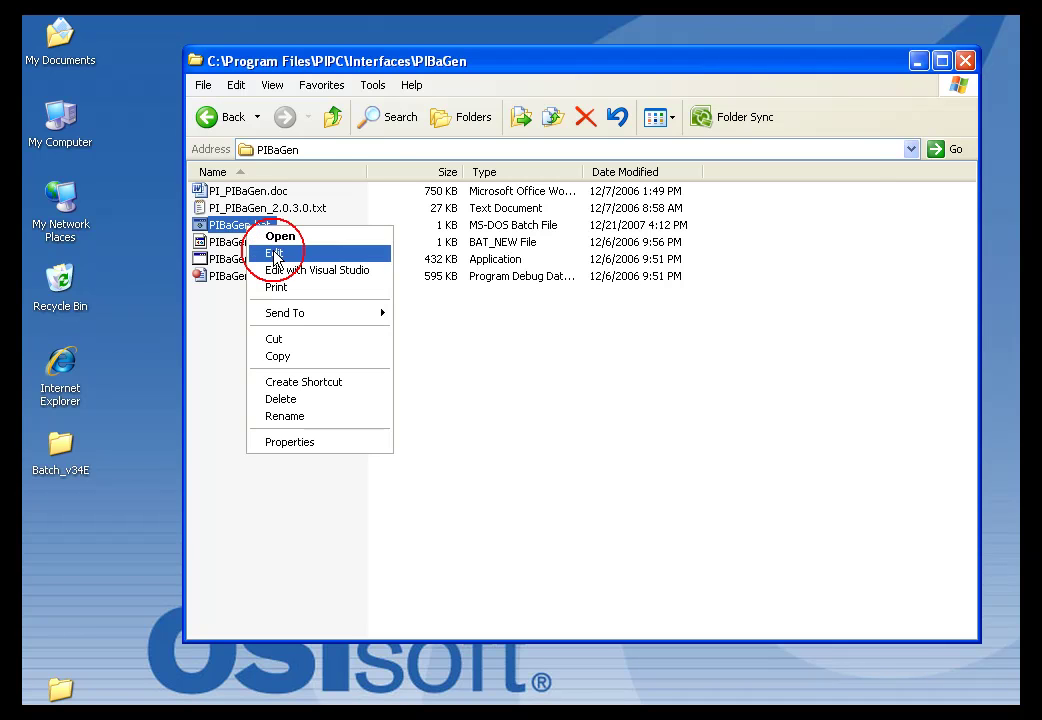
# Edit PIBaGen.bat in Notepad so /host=localhost becomes /host=TRAIN56.
pyautogui.click(276, 254)
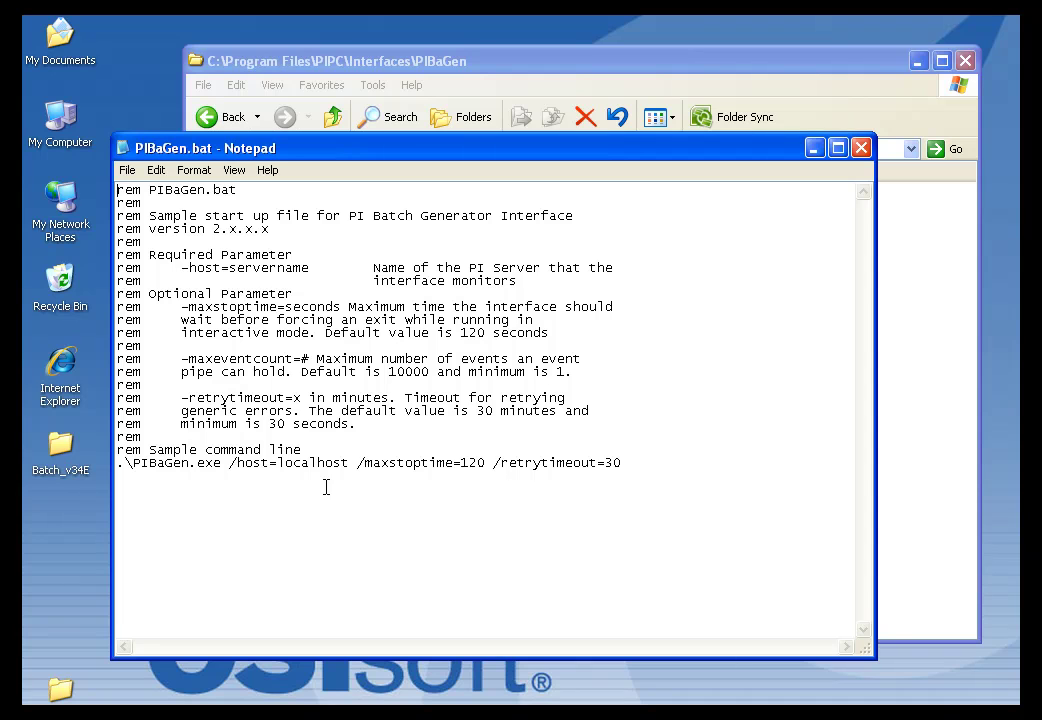
pyautogui.moveTo(349, 463); pyautogui.dragTo(231, 463)
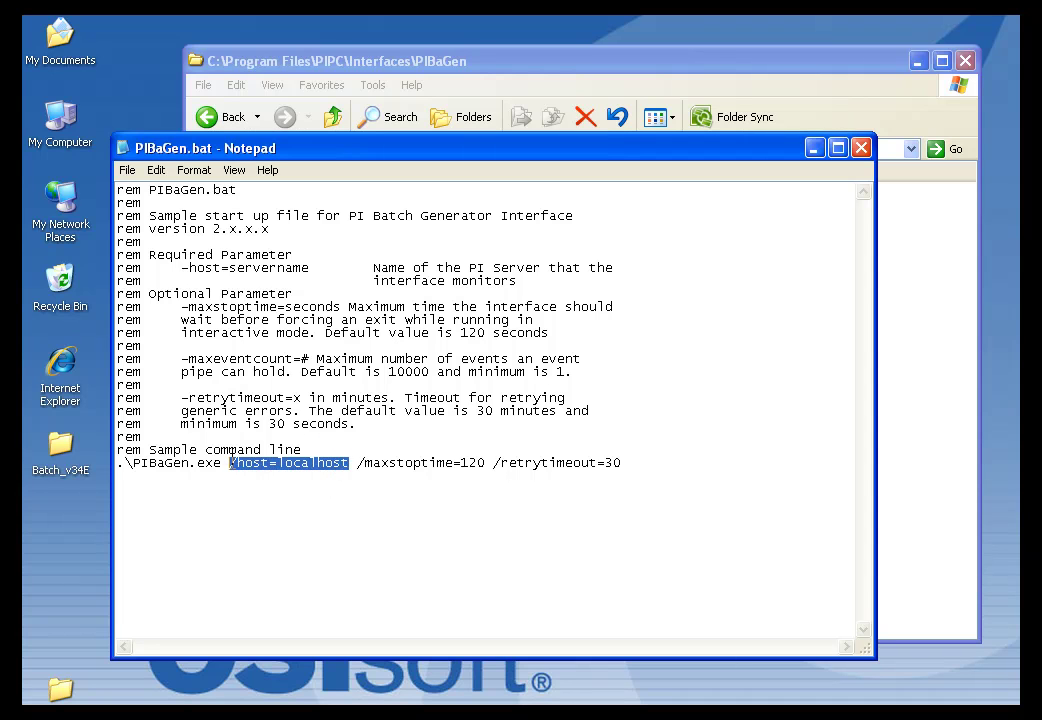
pyautogui.click(352, 465)
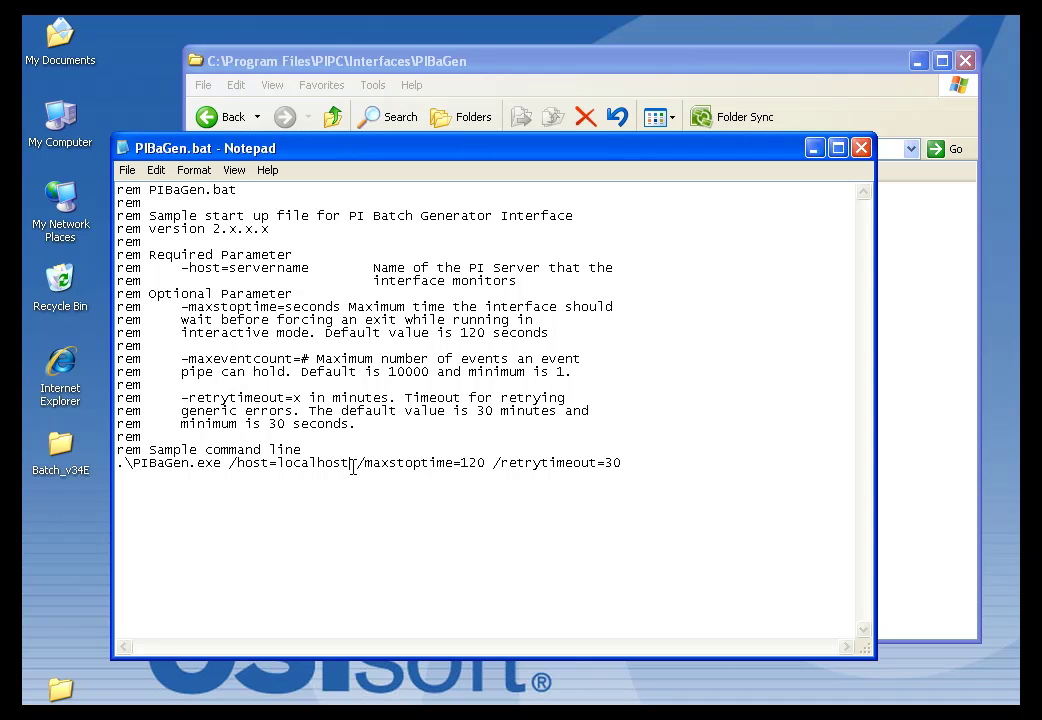
pyautogui.press('BackSpace')
pyautogui.press('BackSpace')
pyautogui.press('BackSpace')
pyautogui.press('BackSpace')
pyautogui.press('BackSpace')
pyautogui.press('BackSpace')
pyautogui.press('BackSpace')
pyautogui.press('BackSpace')
pyautogui.press('BackSpace')
pyautogui.write('TRAIN56')
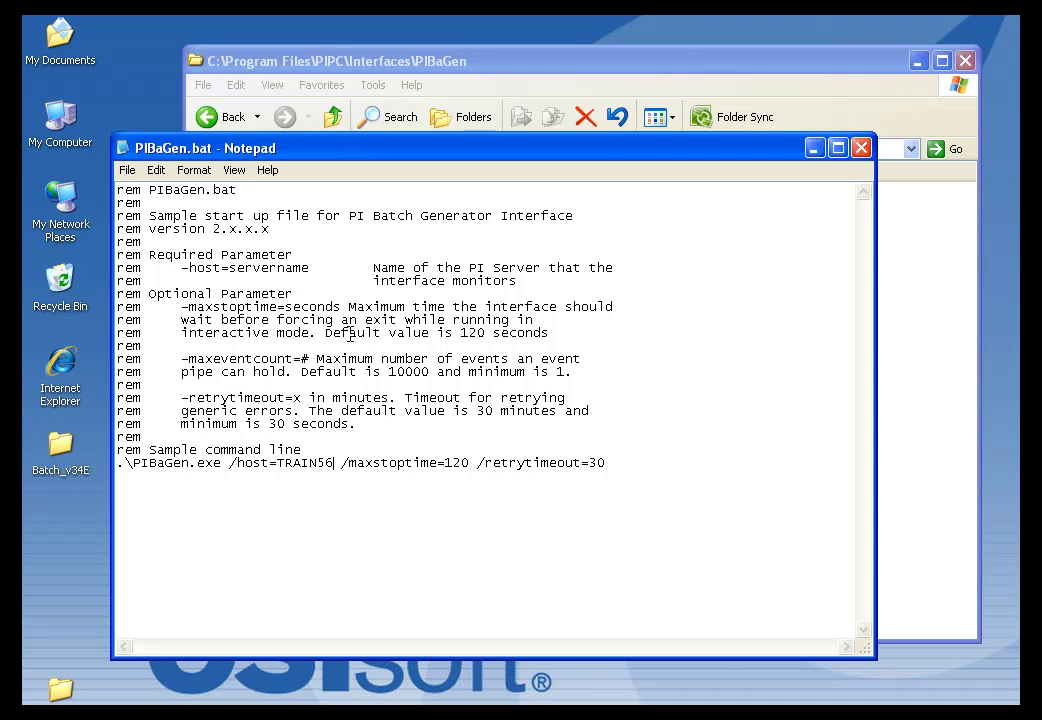
pyautogui.click(925, 410)
# Check PIBaGen.bat's Read-only attribute in its Properties, then return to Notepad.
pyautogui.rightClick(245, 228)
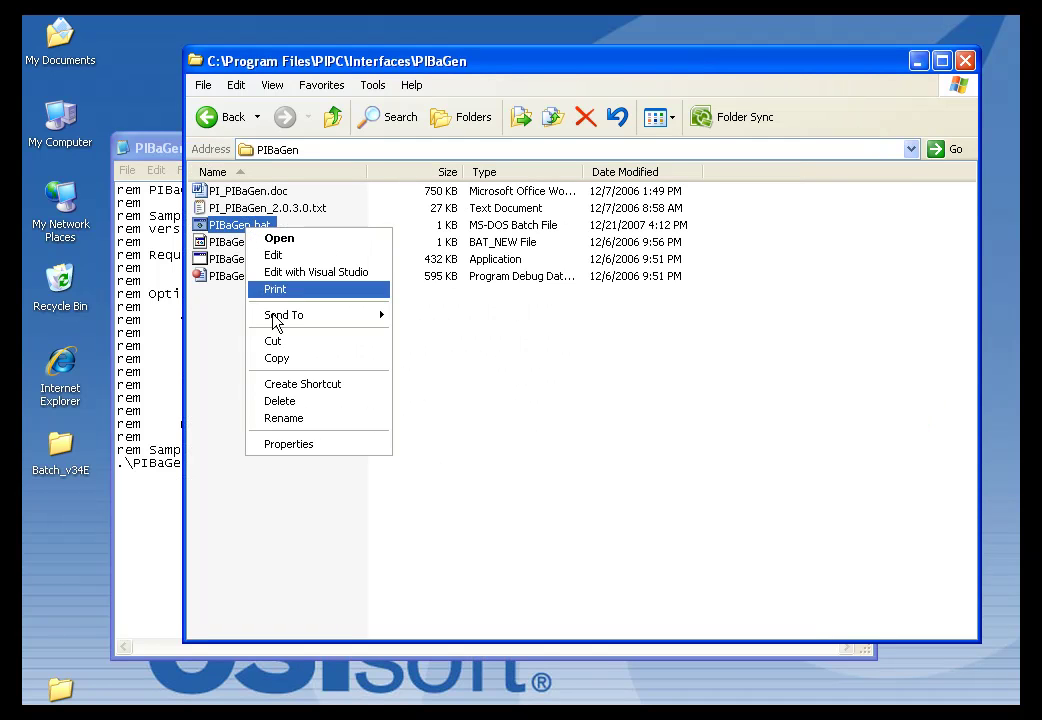
pyautogui.click(292, 444)
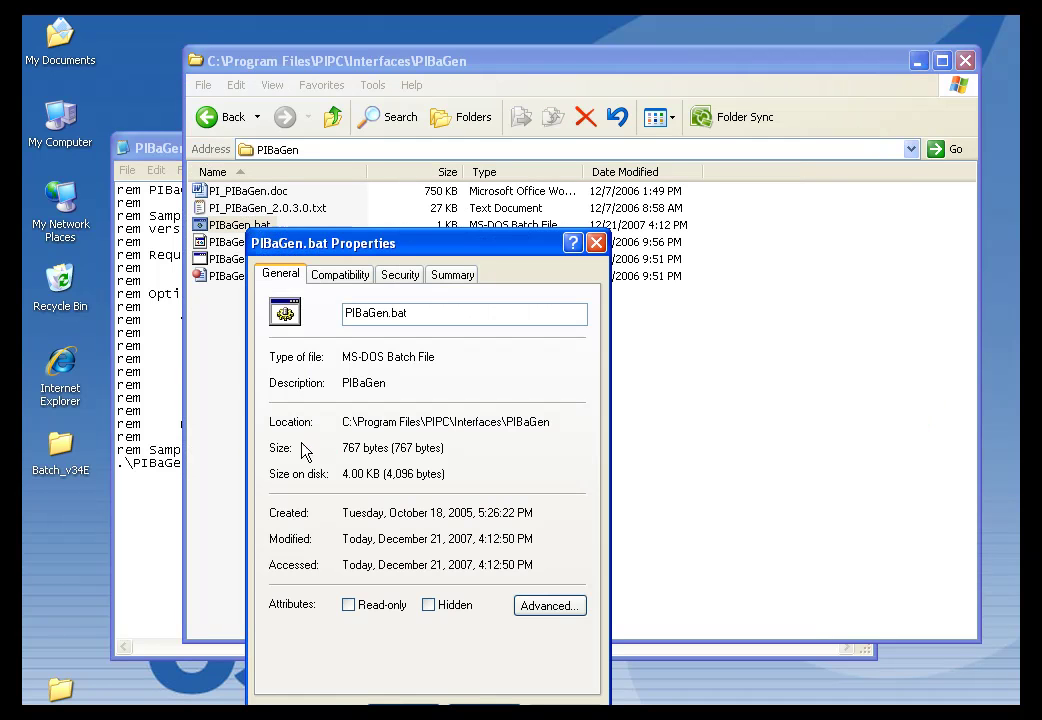
pyautogui.click(312, 607)
pyautogui.click(354, 612)
pyautogui.click(354, 612)
pyautogui.click(346, 607)
pyautogui.click(352, 612)
pyautogui.click(403, 711)
pyautogui.hotkey('alt', 'Tab')
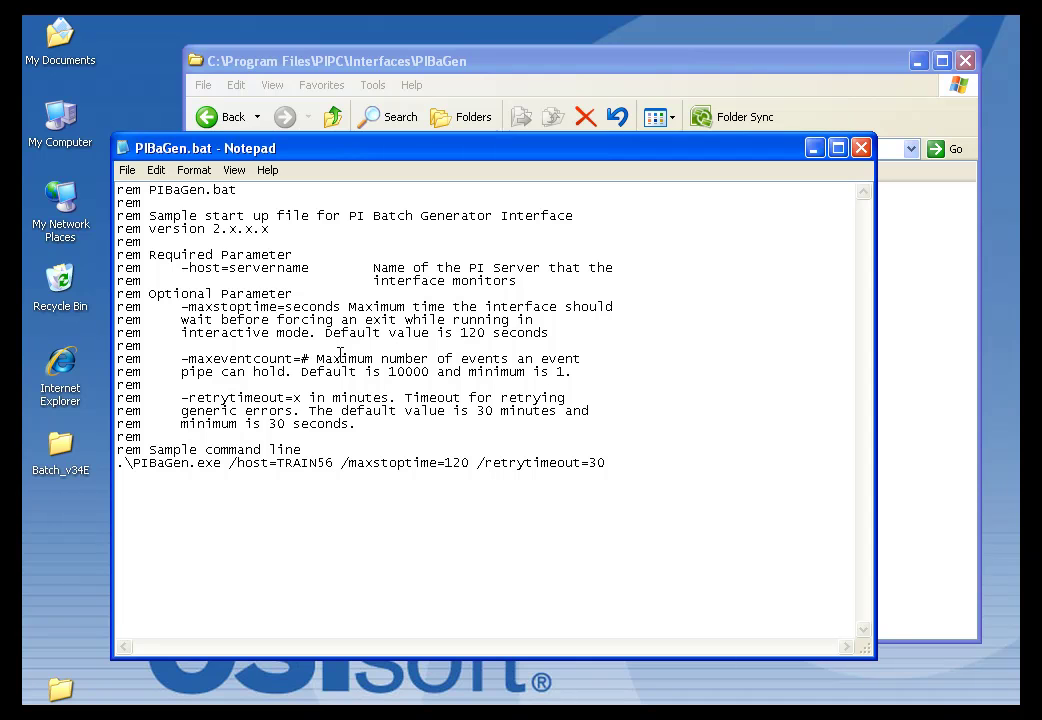
# Save the edited PIBaGen.bat and close Notepad.
pyautogui.click(126, 170)
pyautogui.click(143, 229)
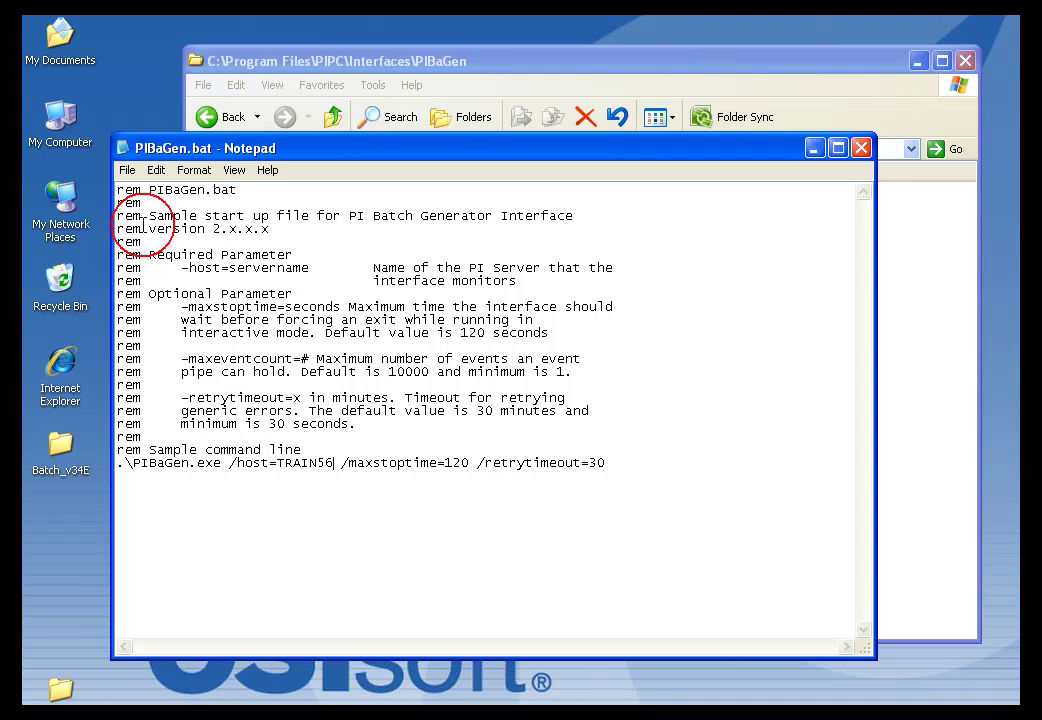
pyautogui.click(860, 148)
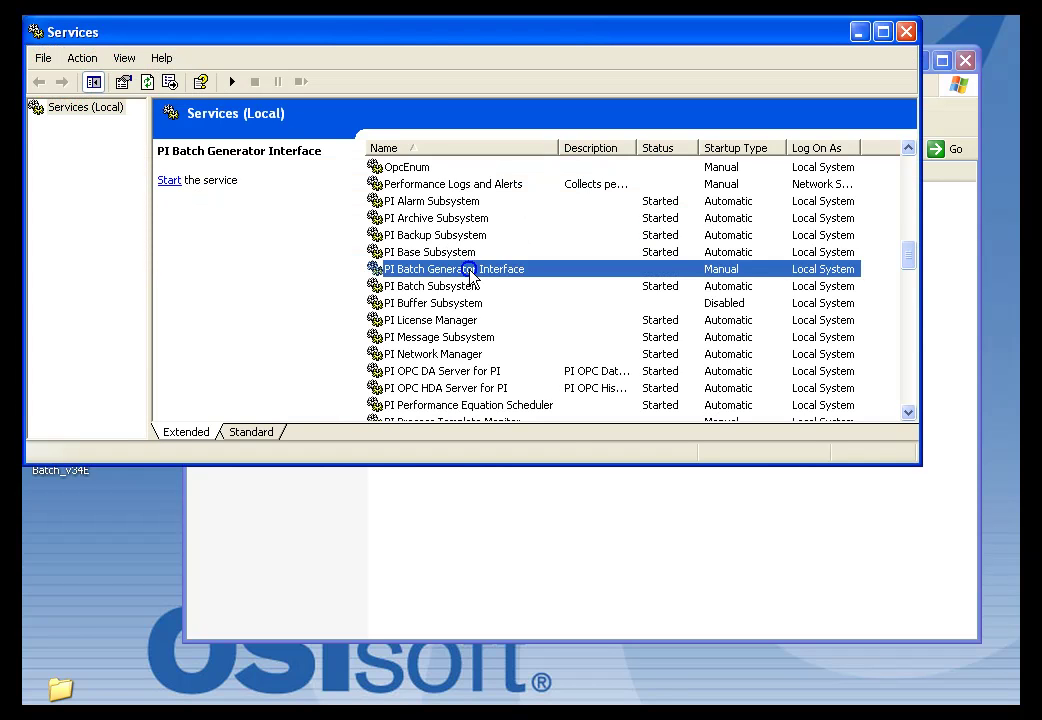
# Set PI Batch Generator Interface's startup type to Automatic and start the service.
pyautogui.rightClick(471, 272)
pyautogui.click(527, 433)
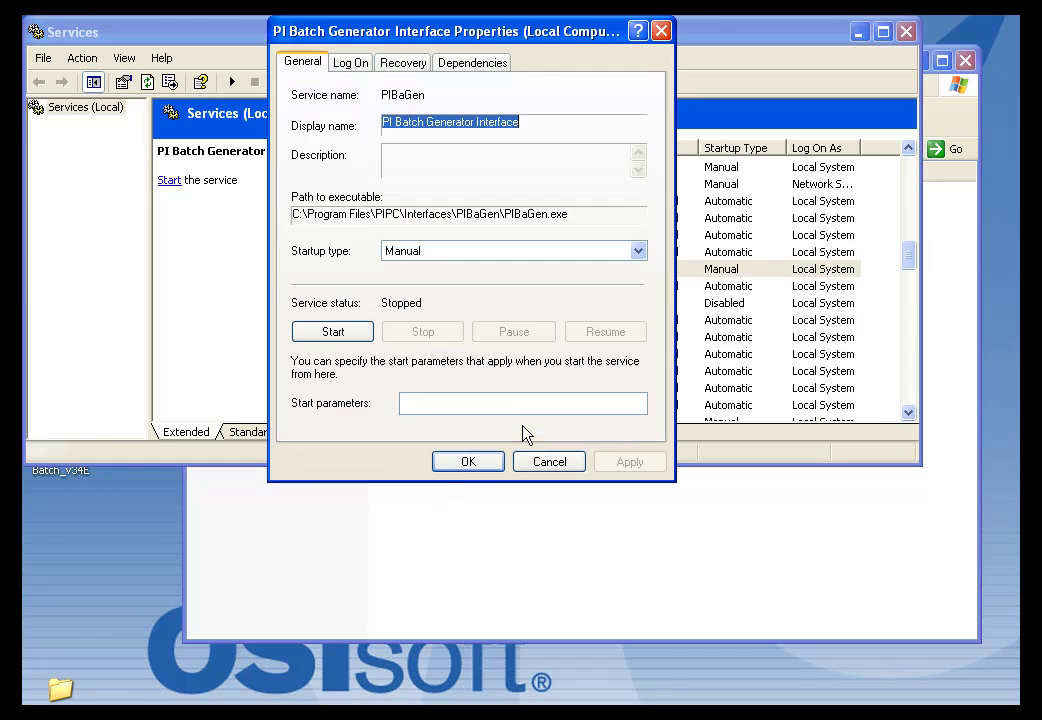
pyautogui.click(437, 248)
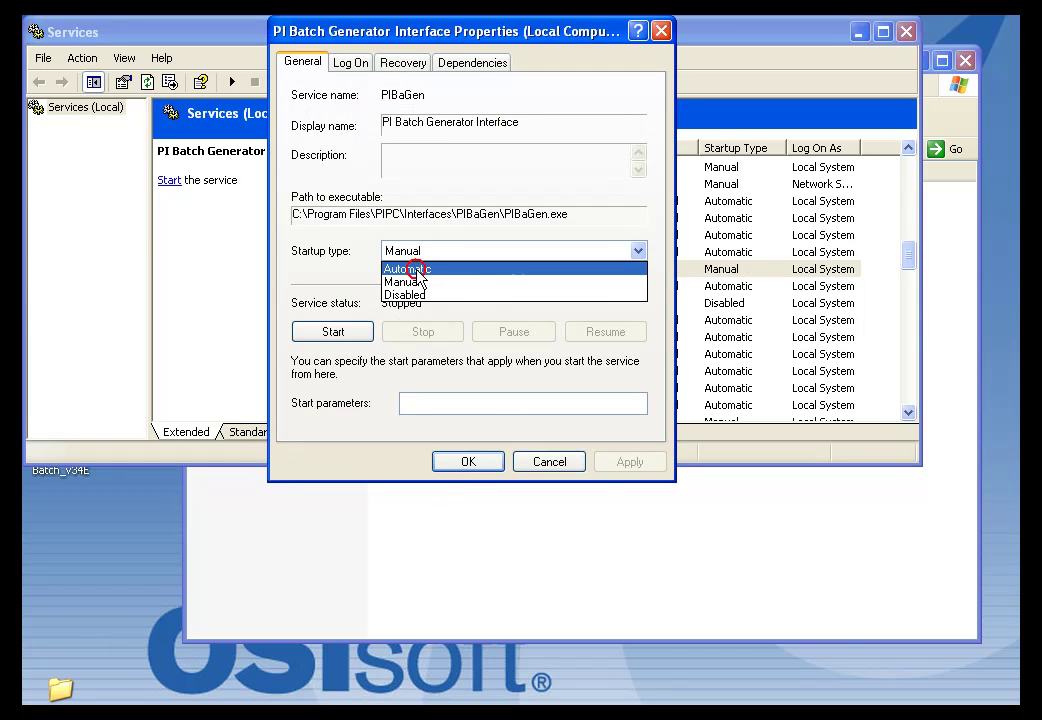
pyautogui.click(420, 270)
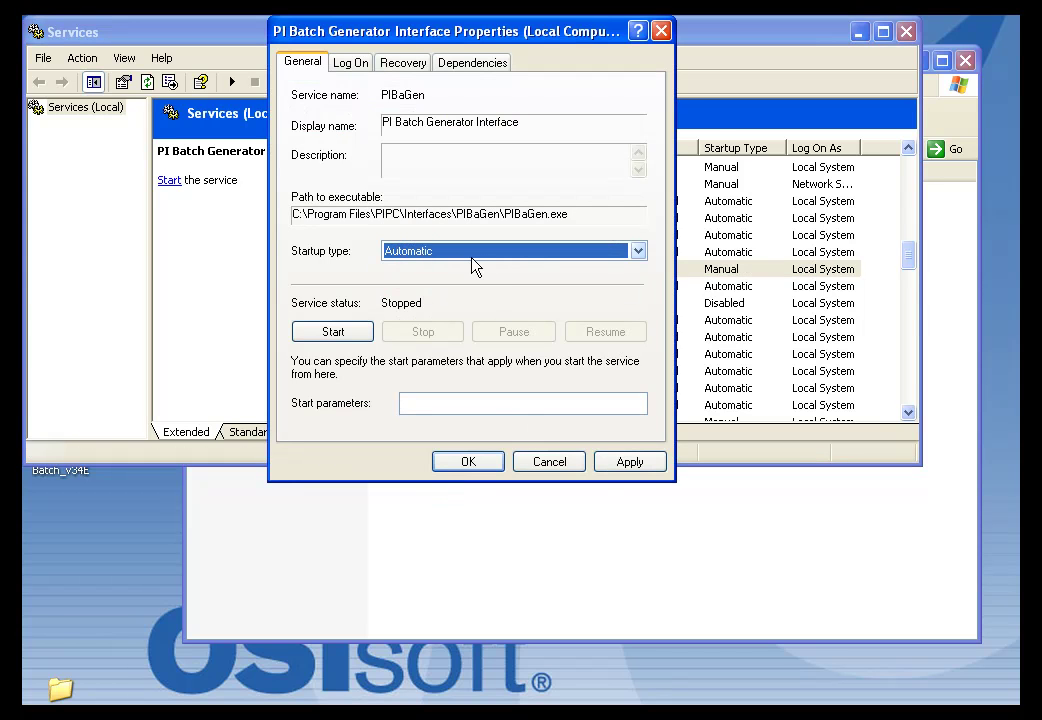
pyautogui.click(340, 331)
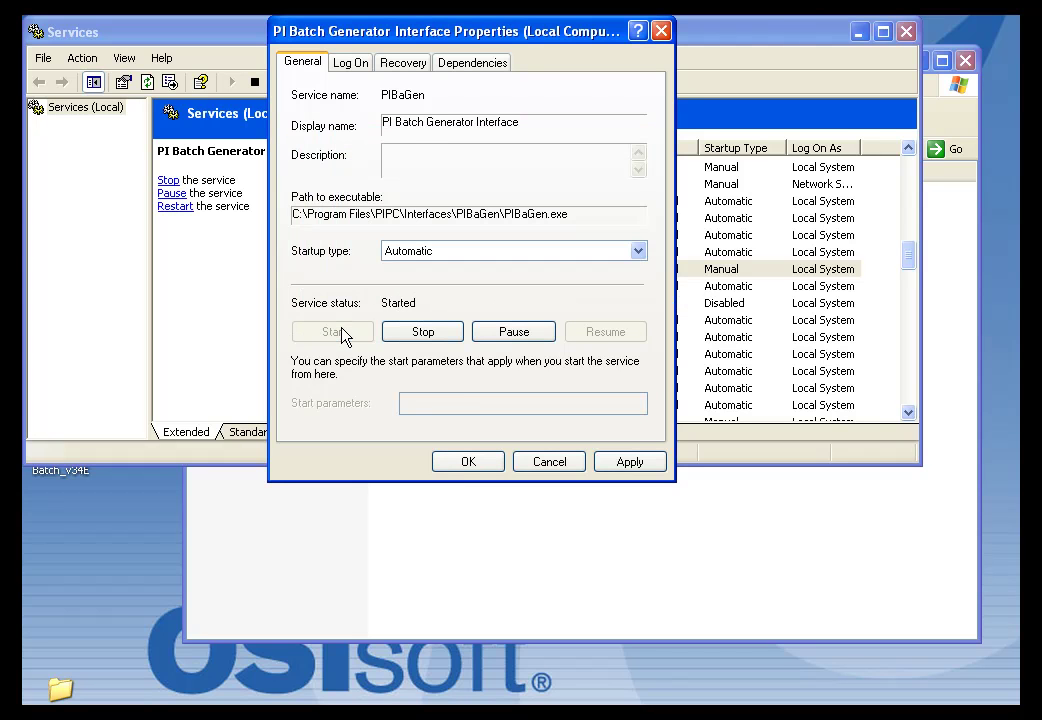
pyautogui.click(466, 462)
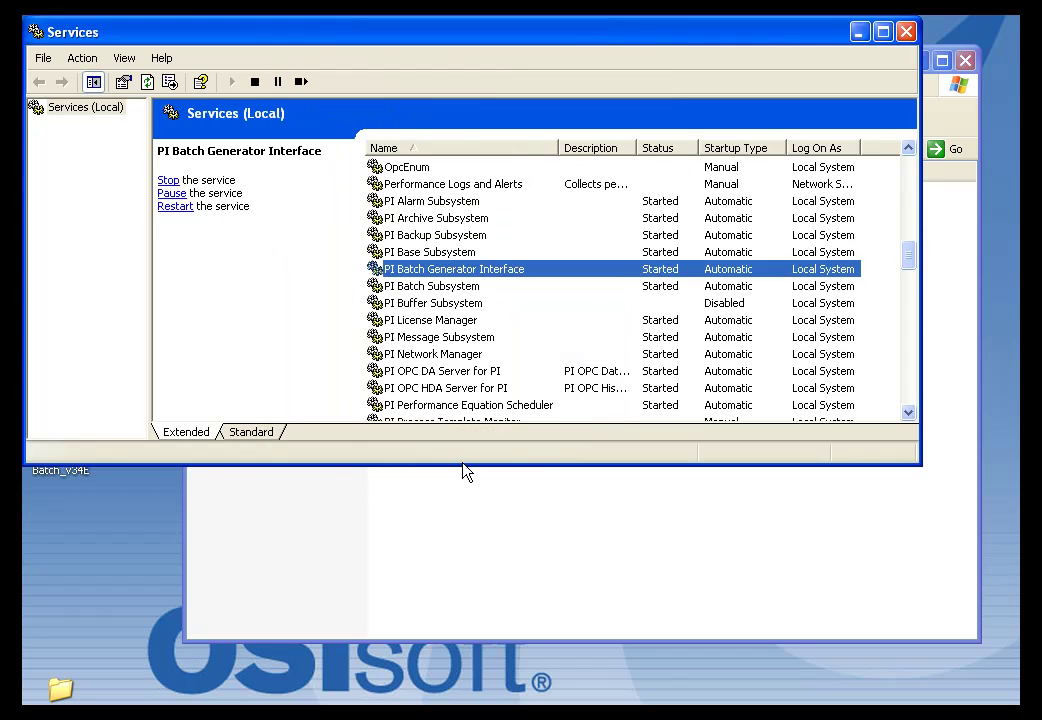
# Go up from PIBaGen to PIPC, enter DAT, and open pipc.log.
pyautogui.click(422, 500)
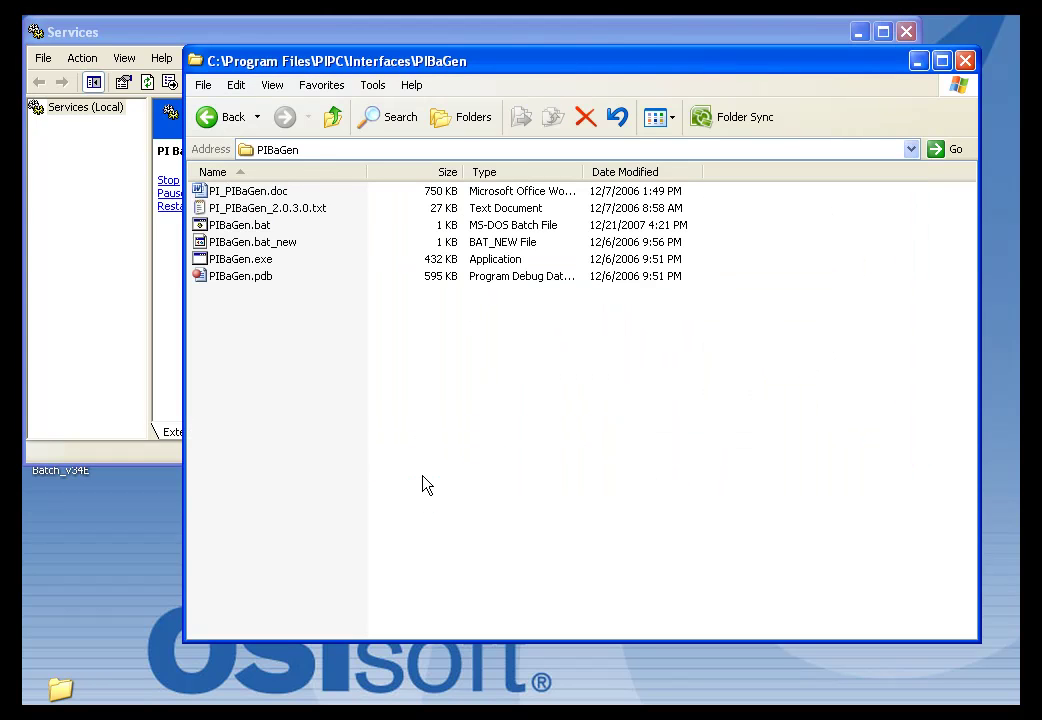
pyautogui.click(328, 122)
pyautogui.click(327, 124)
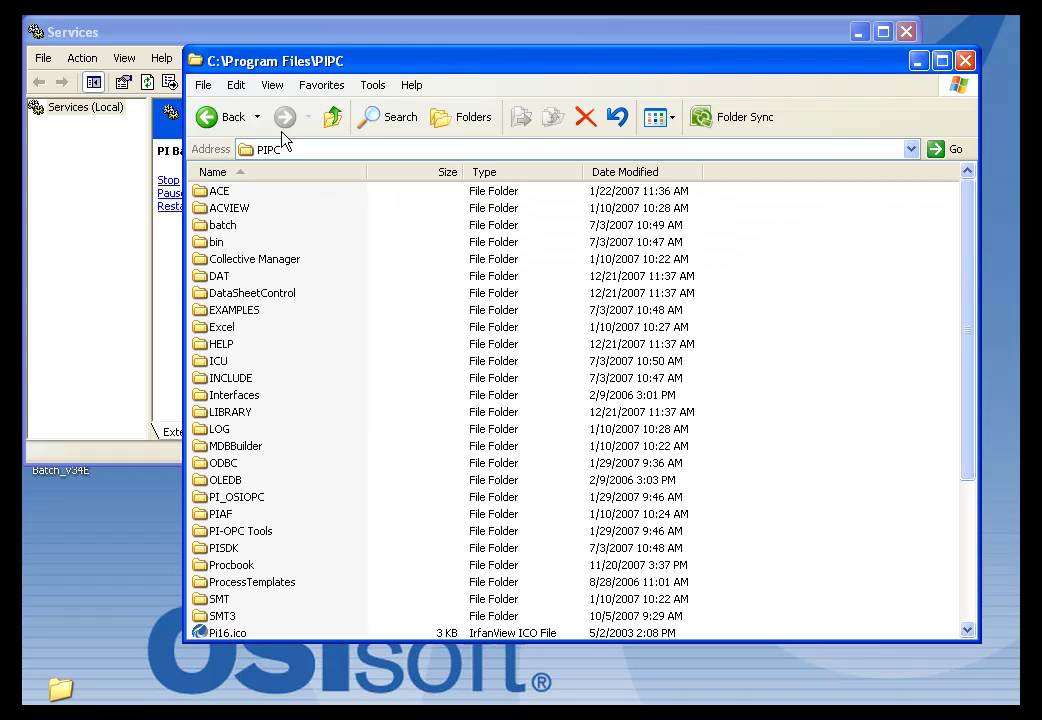
pyautogui.doubleClick(219, 275)
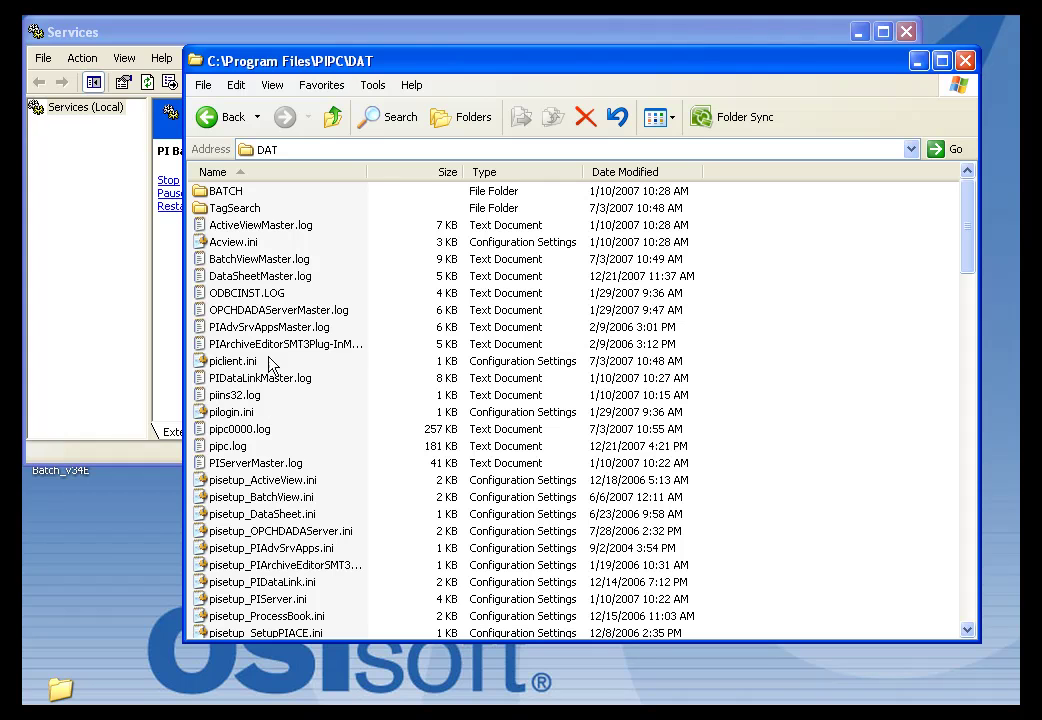
pyautogui.doubleClick(229, 446)
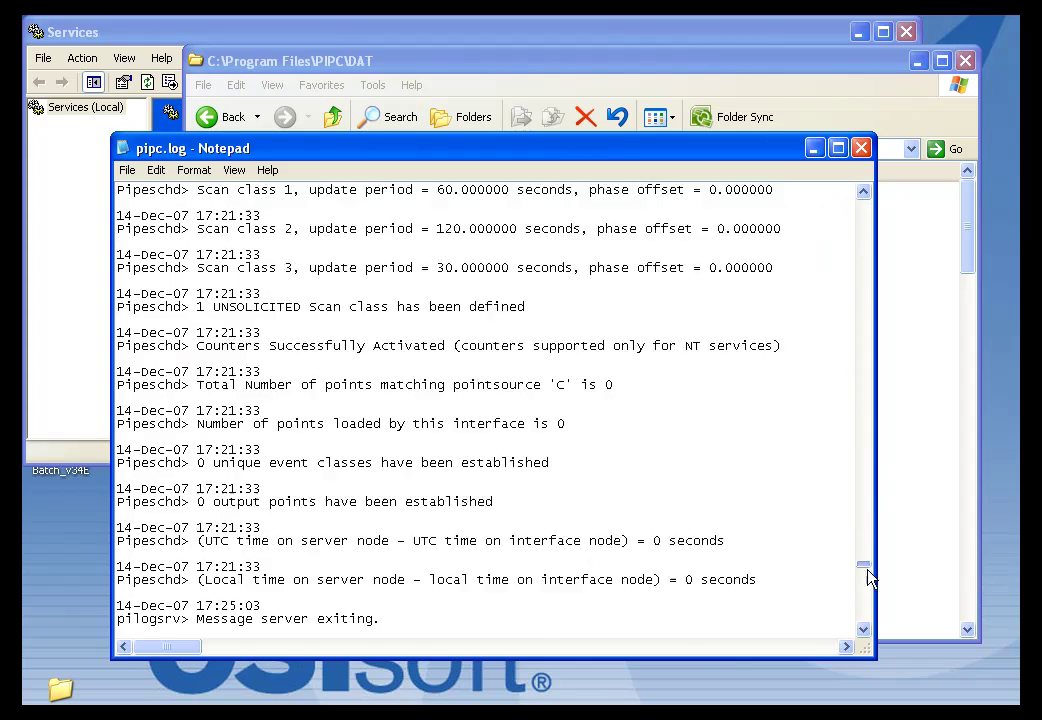
# Scroll pipc.log to the end and highlight the PIBaGen line for server TRAIN56.
pyautogui.moveTo(866, 213); pyautogui.dragTo(863, 620)
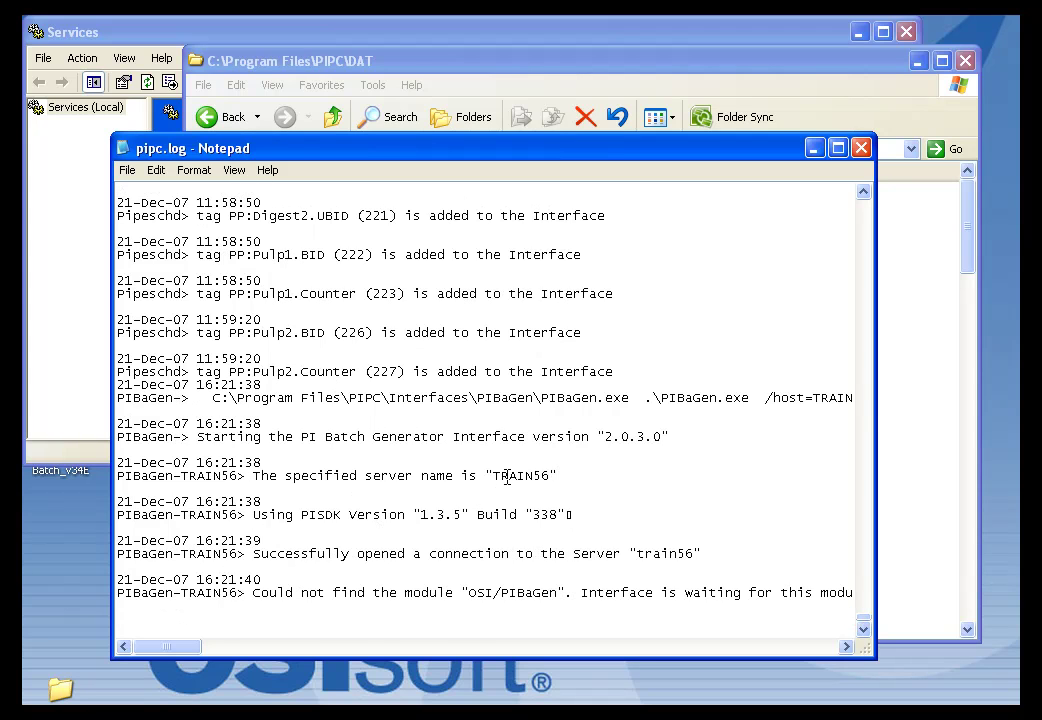
pyautogui.moveTo(510, 476)
pyautogui.mouseDown()
pyautogui.moveTo(339, 475)
pyautogui.moveTo(565, 477)
pyautogui.moveTo(290, 464)
pyautogui.mouseUp()
pyautogui.click(286, 464)
pyautogui.click(358, 541)
# Select train56, open Batch > Batch Generator, and browse its tabs back to Interface.
pyautogui.moveTo(193, 646)
pyautogui.mouseDown()
pyautogui.moveTo(249, 652)
pyautogui.moveTo(133, 652)
pyautogui.mouseUp()
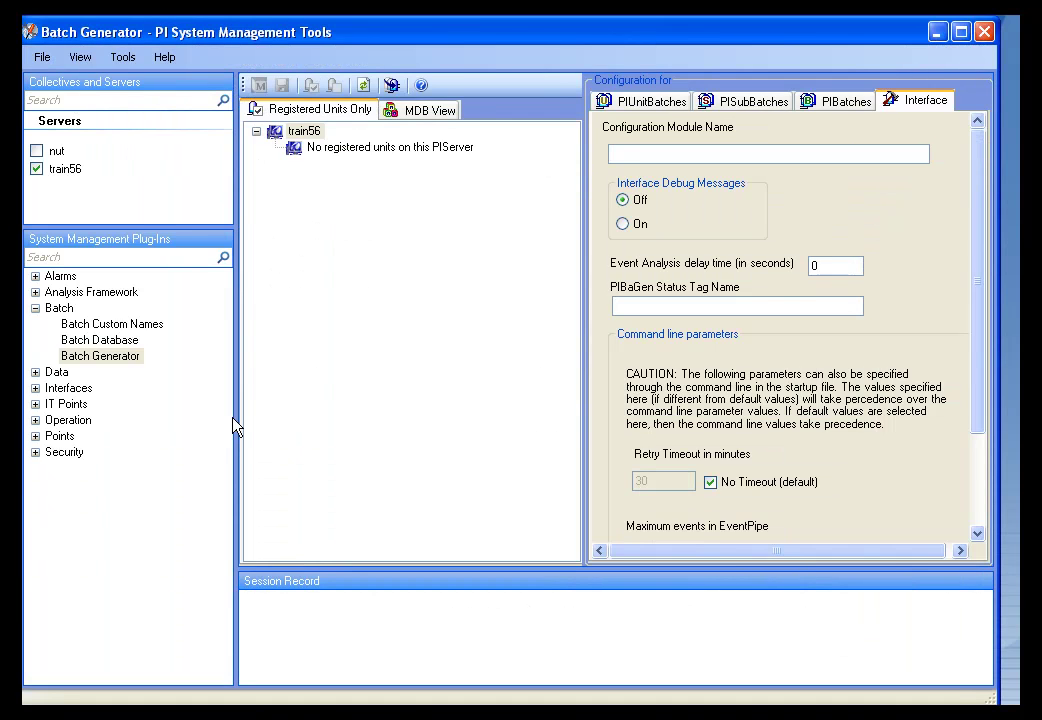
pyautogui.click(104, 356)
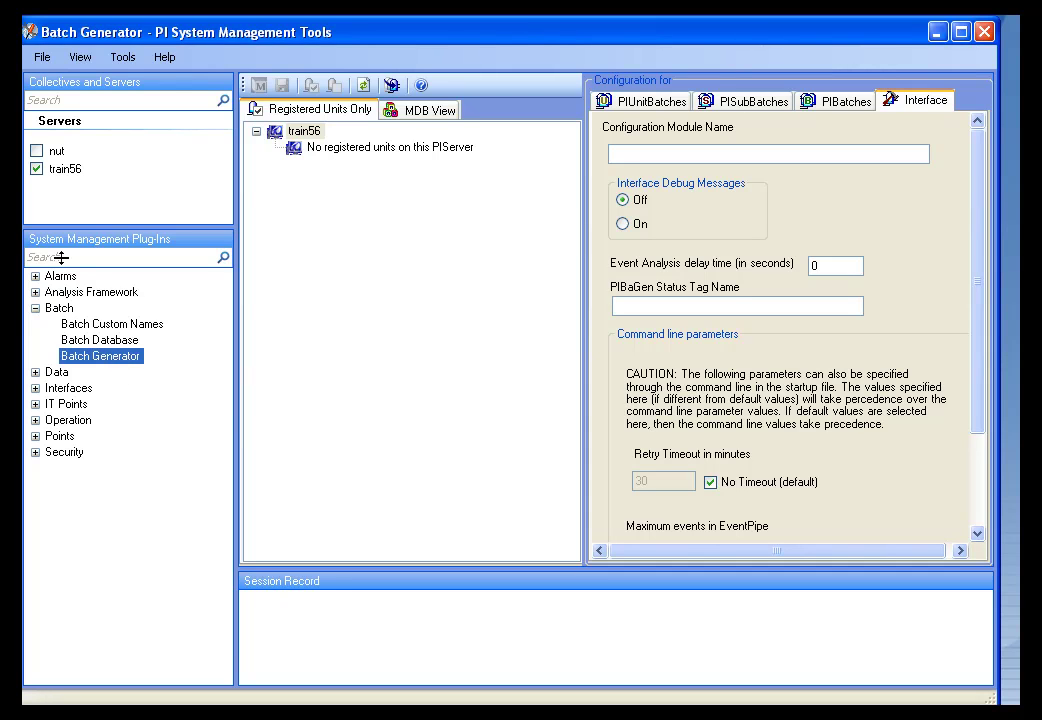
pyautogui.click(65, 169)
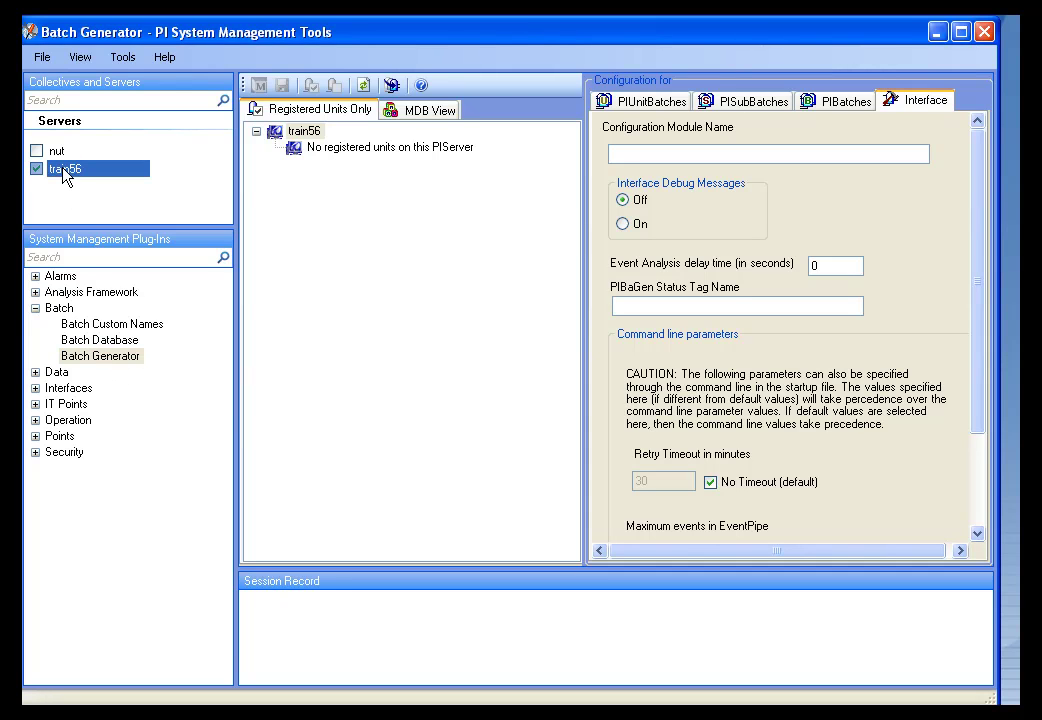
pyautogui.click(60, 309)
pyautogui.click(95, 357)
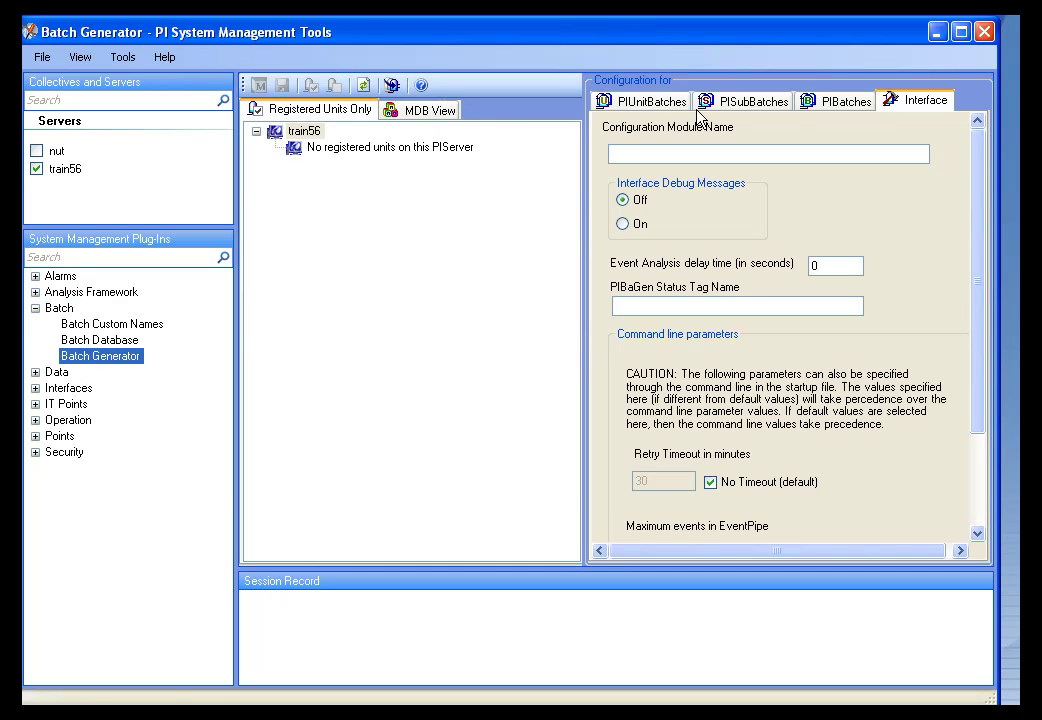
pyautogui.click(660, 102)
pyautogui.click(747, 102)
pyautogui.click(837, 102)
pyautogui.click(919, 104)
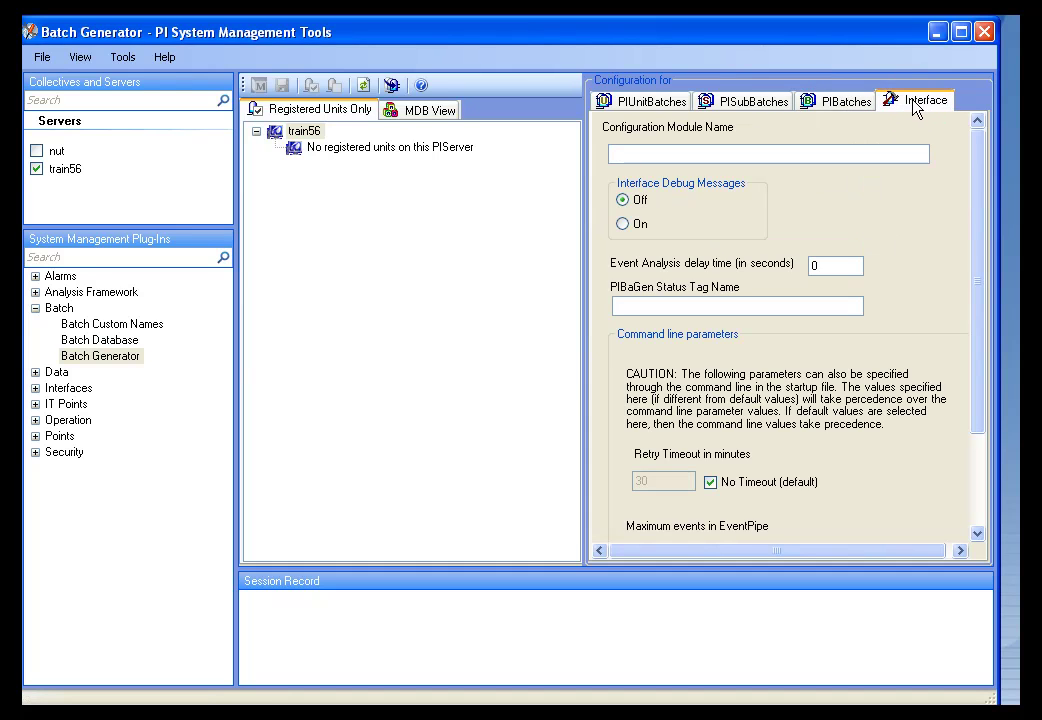